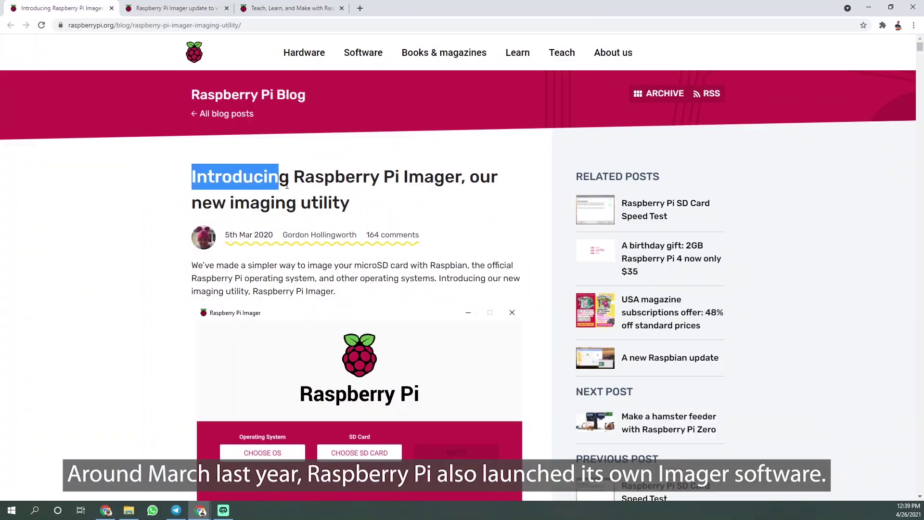
Step: Highlight both Imager post titles, then the 'advanced options menu' phrase in the v1.6 update post
left_click_drag(286, 186, 325, 195)
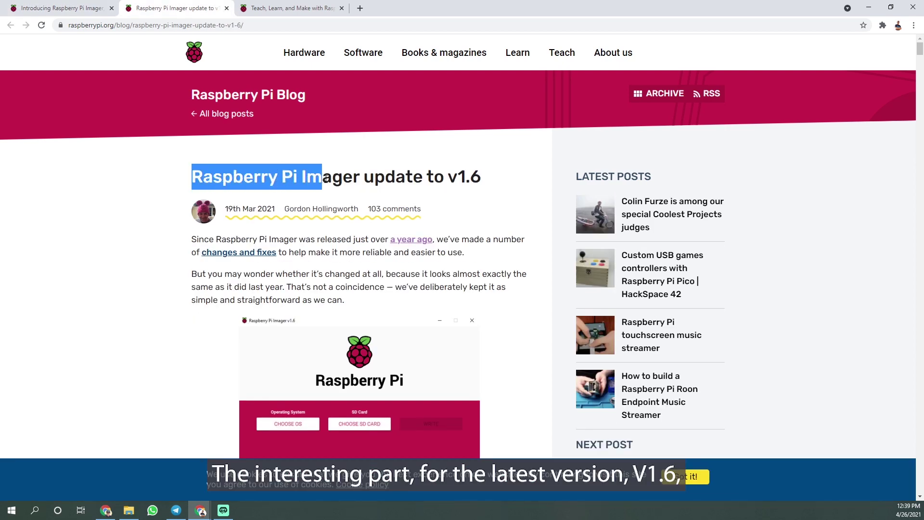
left_click_drag(463, 178, 483, 181)
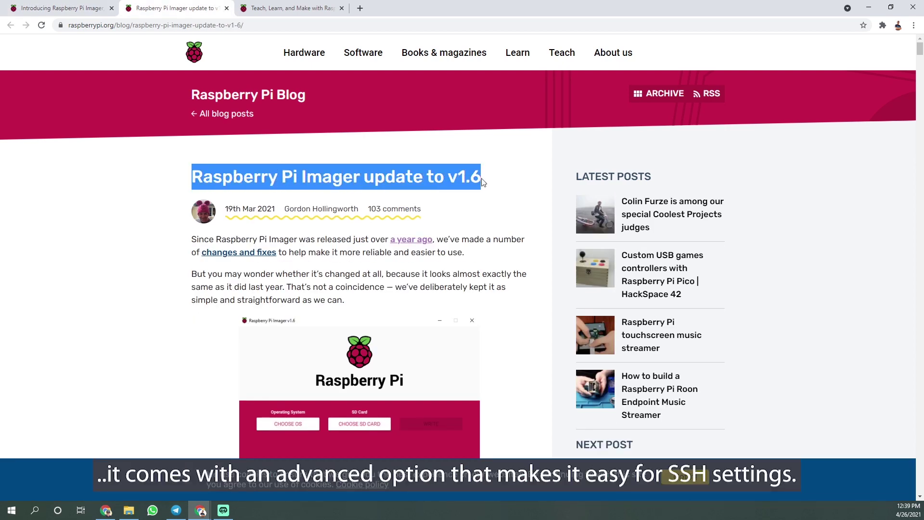
scroll(509, 181, "down", 10)
left_click_drag(191, 99, 219, 101)
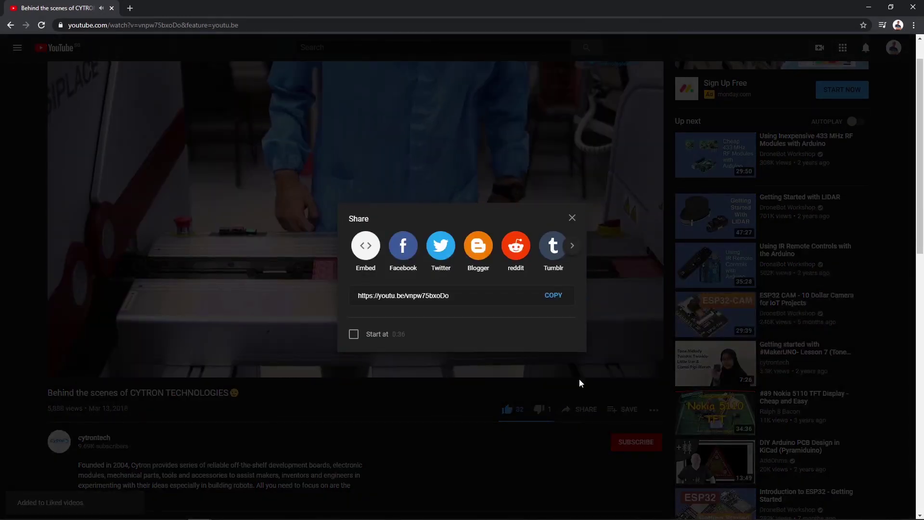
Step: Dismiss the video's share panel and subscribe to cytrontech
left_click(579, 406)
left_click(636, 441)
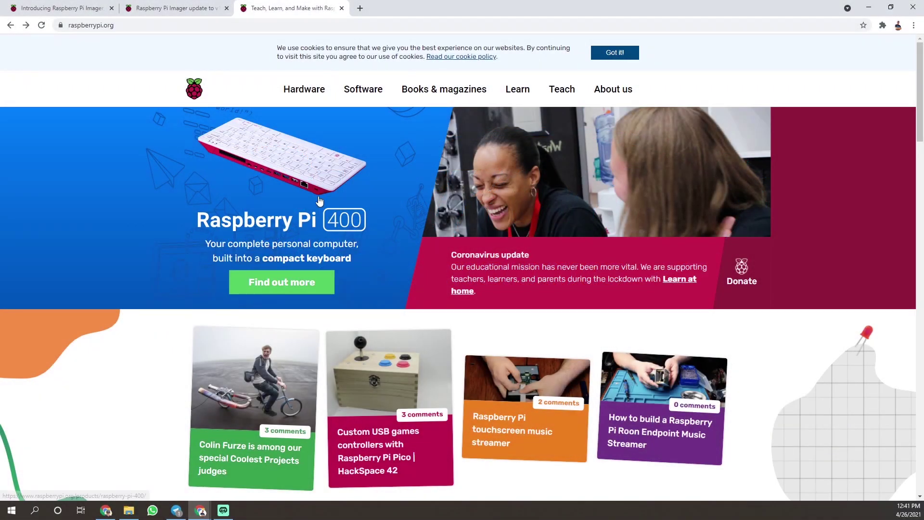
Step: Download Raspberry Pi Imager for Windows (imager_1.6.1.exe) from the Software page
mouse_move(372, 92)
left_click(334, 201)
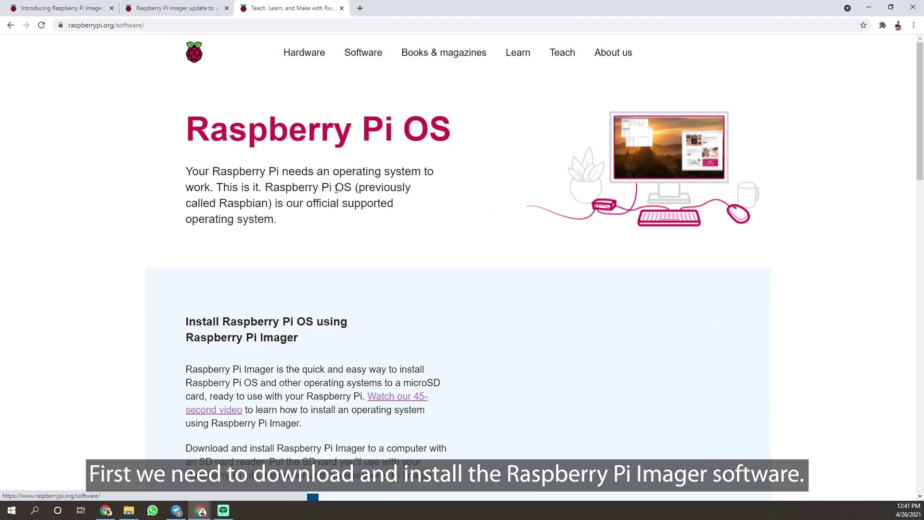
scroll(335, 208, "down", 5)
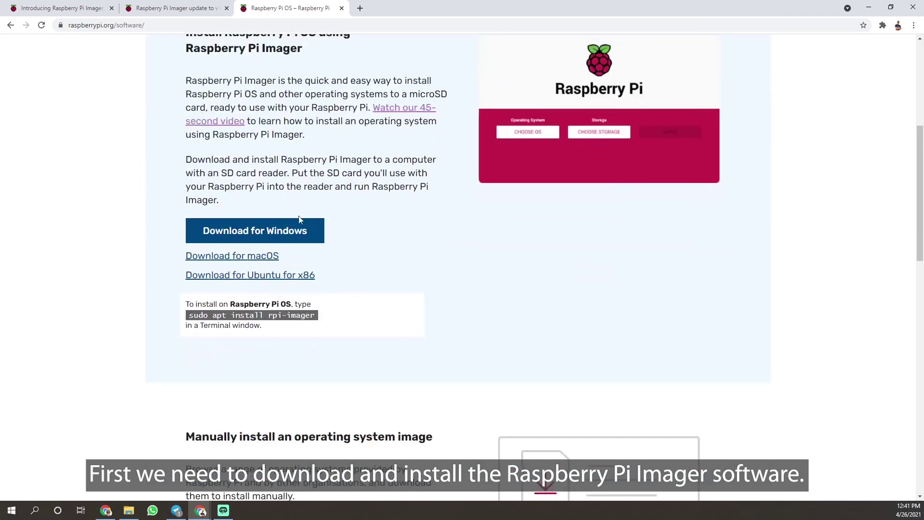
left_click(265, 239)
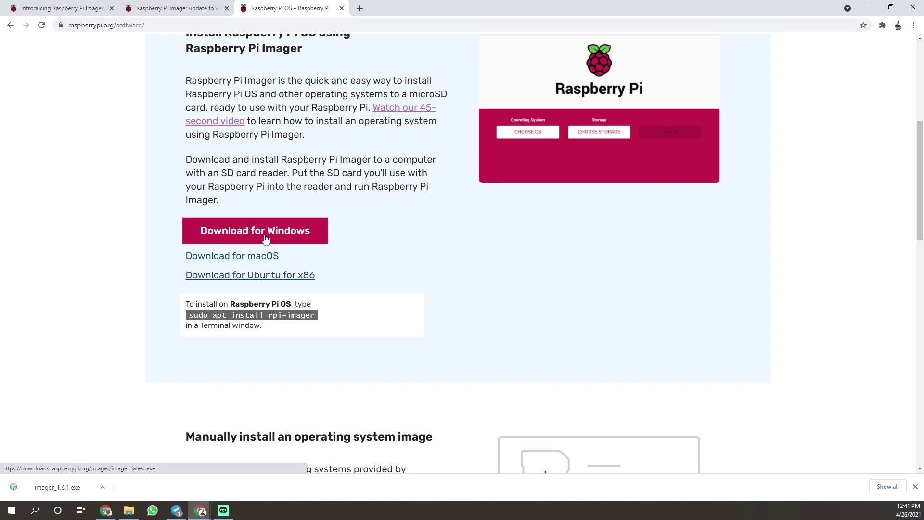
Step: Launch the downloaded imager_1.6.1.exe and start the Raspberry Pi Imager installation
left_click(65, 488)
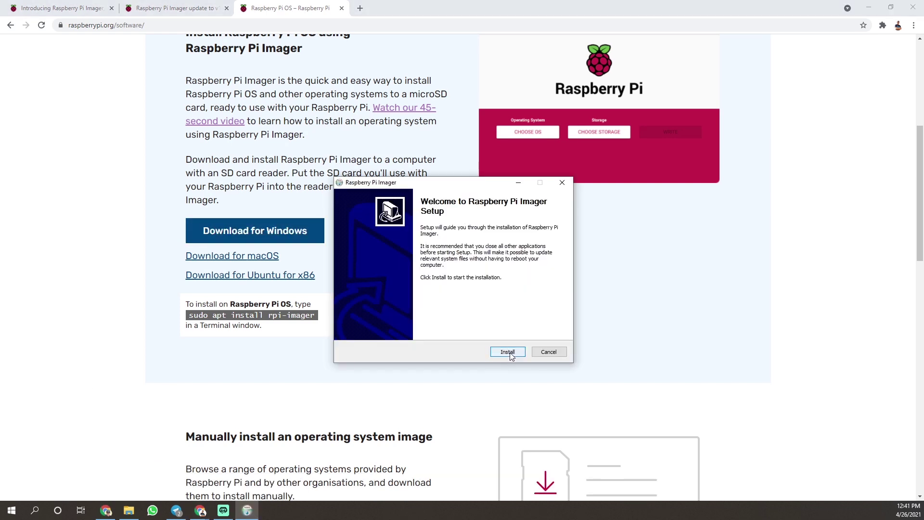
left_click(509, 352)
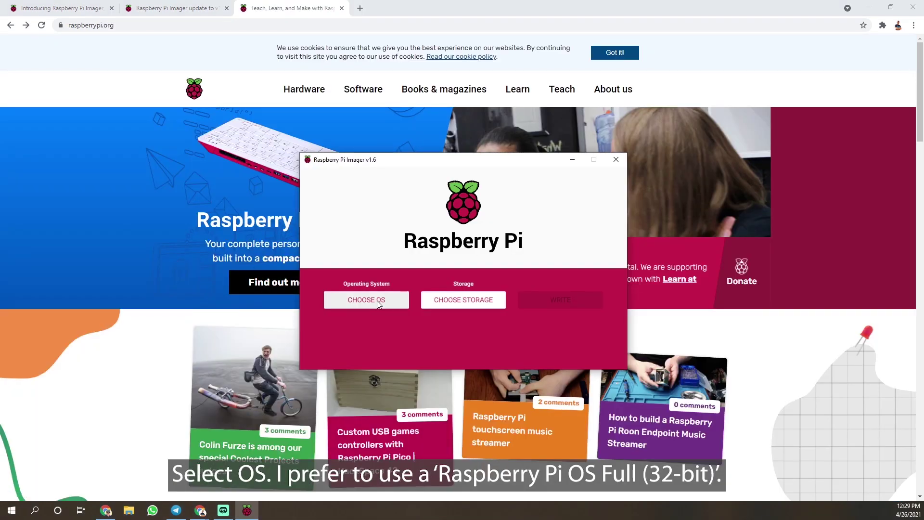
Step: Choose Raspberry Pi OS Full (32-bit) under Raspberry Pi OS (other), then target the 31.1 GB USB drive
left_click(377, 300)
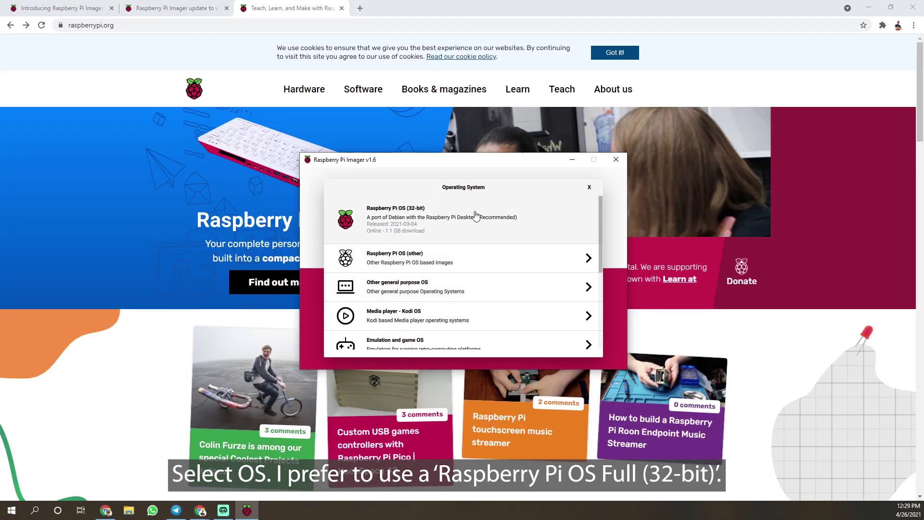
left_click(490, 260)
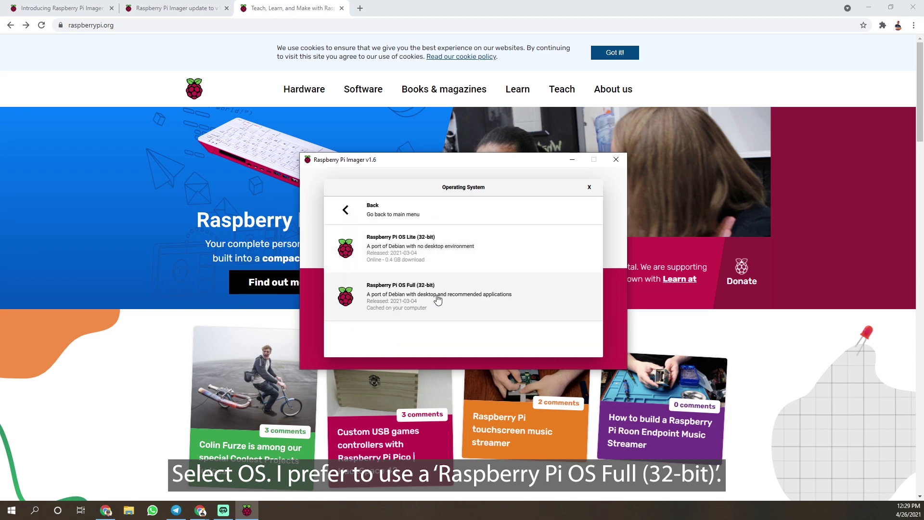
left_click(495, 296)
left_click(492, 306)
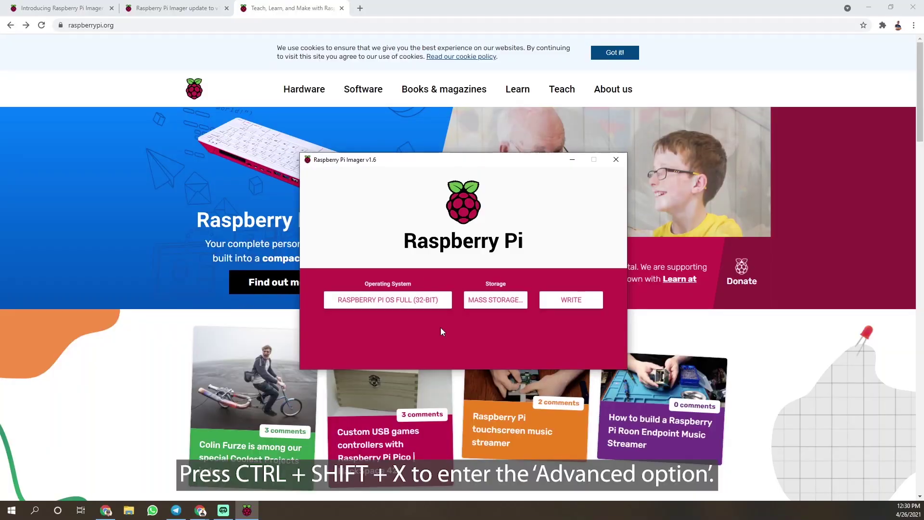
Step: In advanced options for this session only, set a custom hostname and enable password-authenticated SSH
key("ctrl+shift+x")
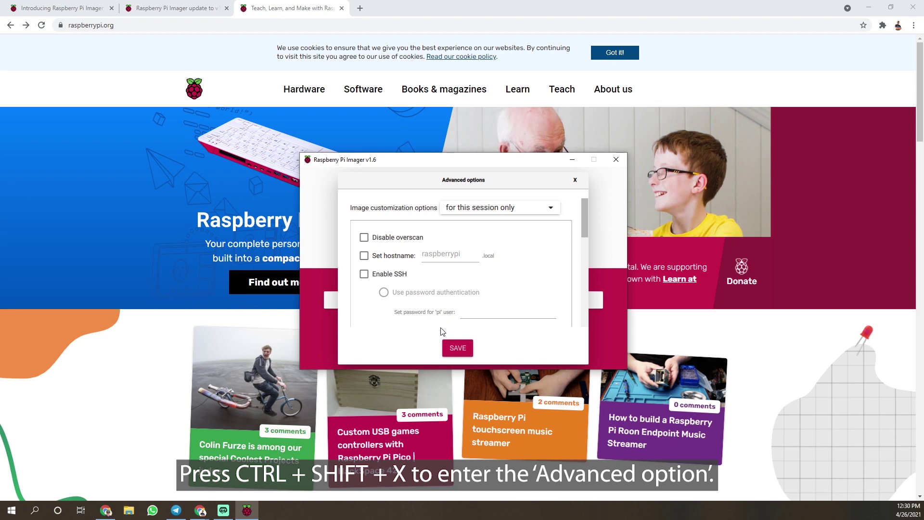
left_click(541, 209)
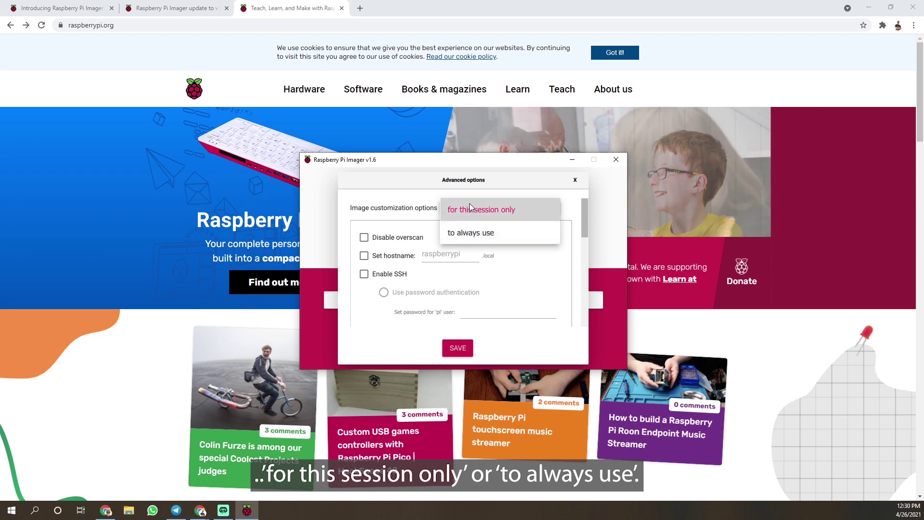
left_click(516, 213)
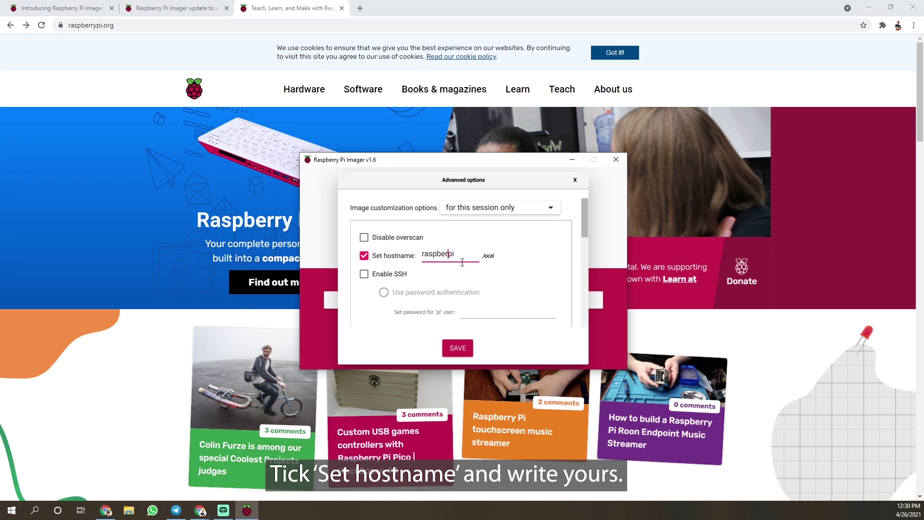
type("idris")
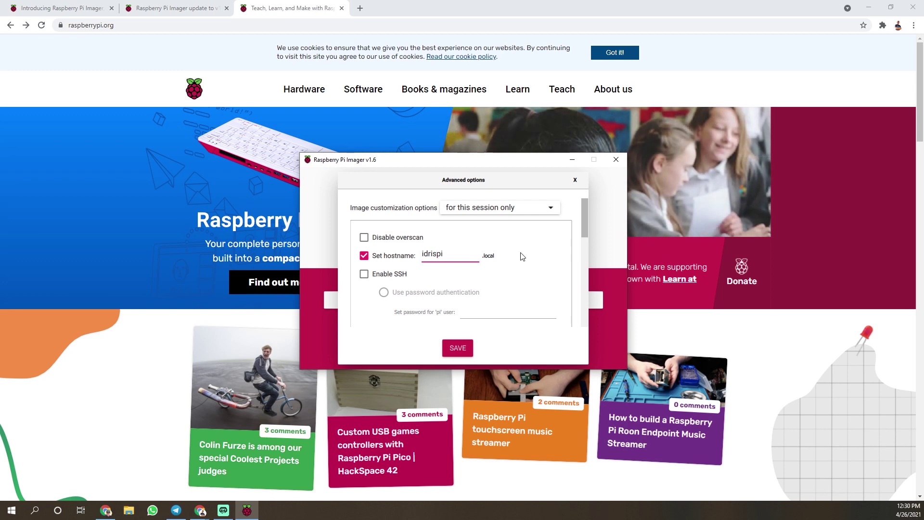
scroll(523, 256, "down", 3)
left_click(363, 212)
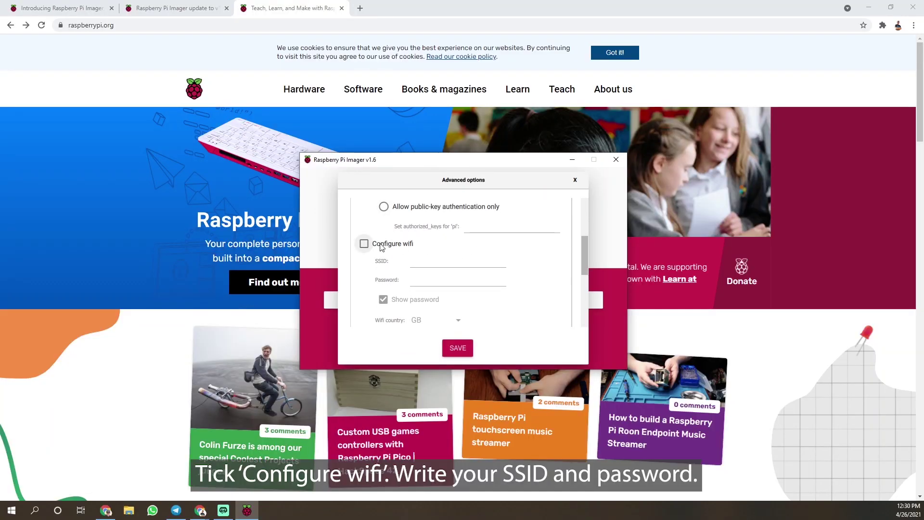
Step: Enable Wi‑Fi with SSID MyWiFi and its password, and set the Wi‑Fi country to MY
left_click(381, 247)
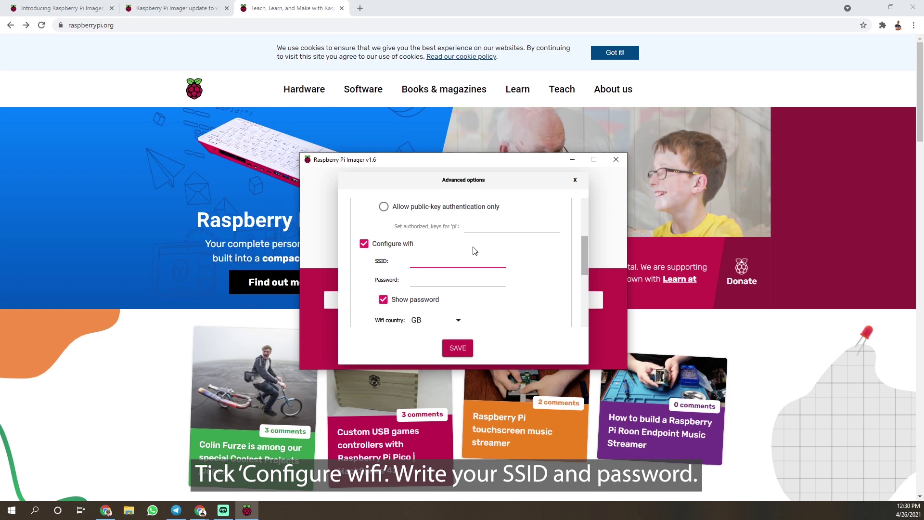
type("MyWiFi")
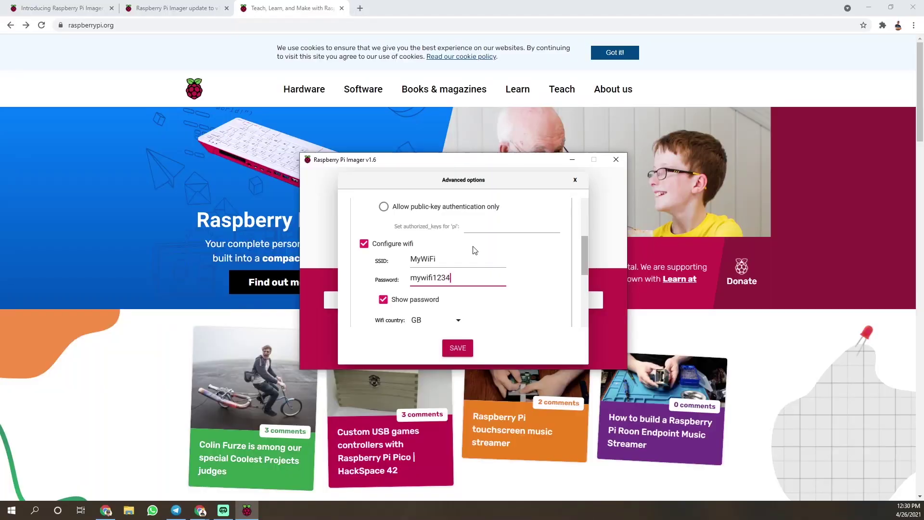
scroll(506, 266, "down", 3)
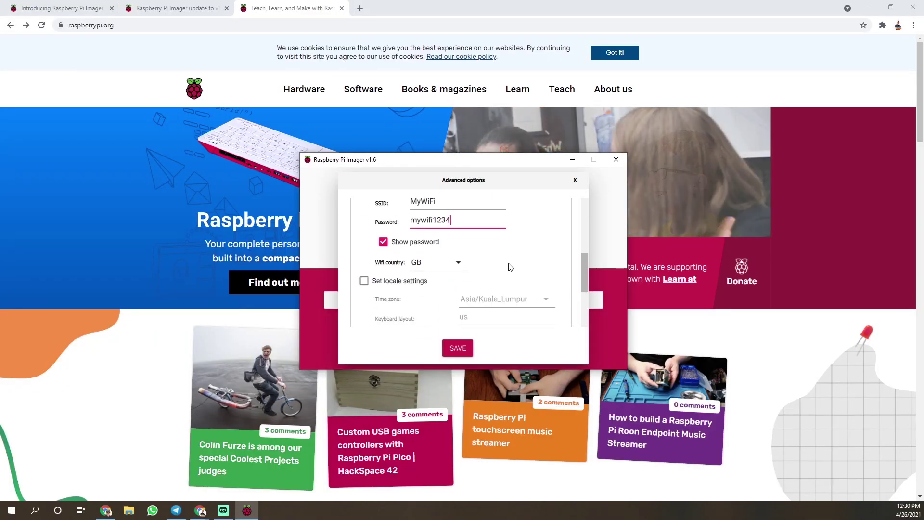
left_click(458, 259)
scroll(465, 260, "down", 8)
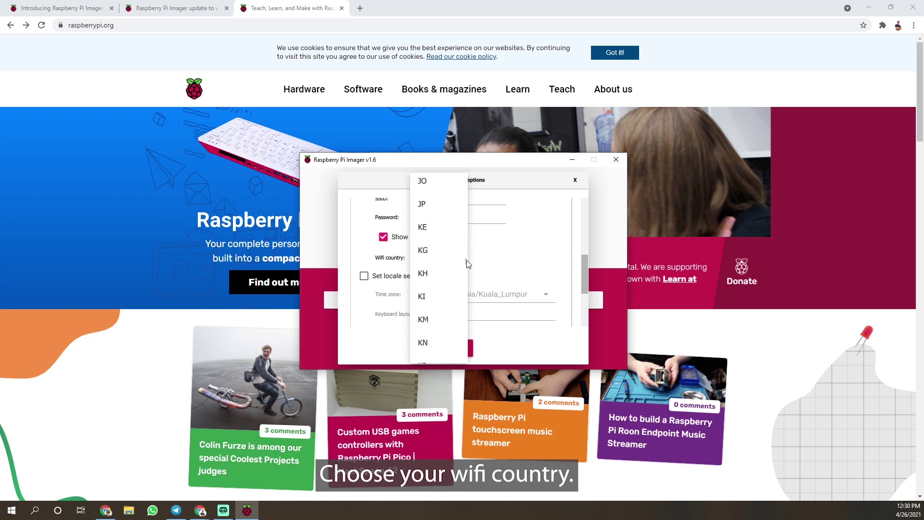
scroll(466, 260, "down", 7)
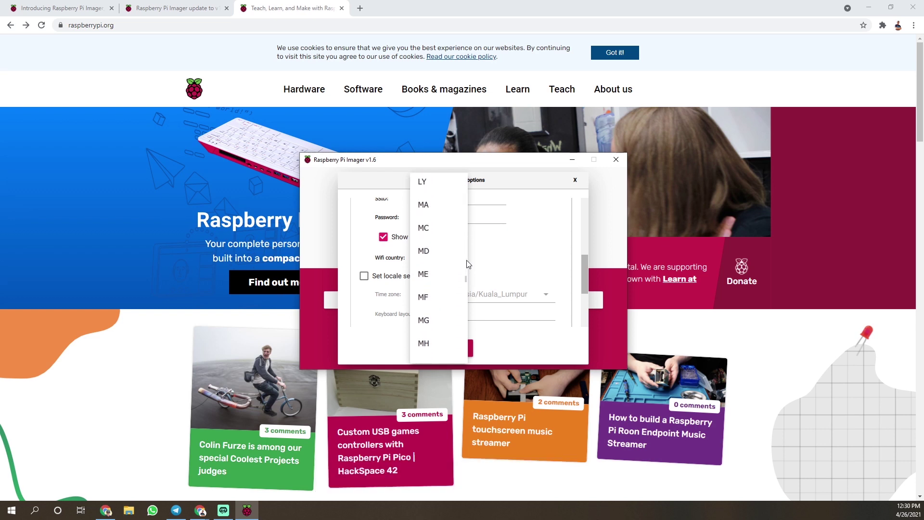
scroll(467, 264, "down", 4)
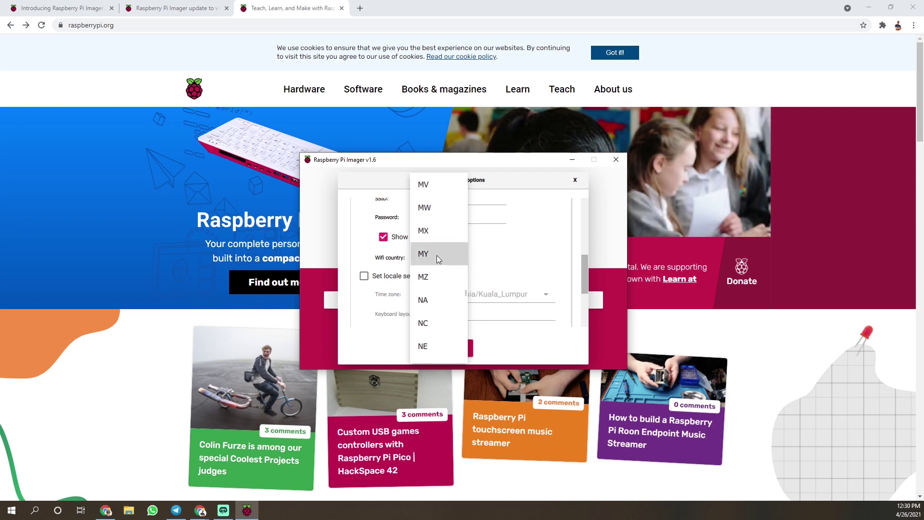
left_click(428, 324)
Step: Enable locale settings (Asia/Kuala_Lumpur, us keyboard), save the options and start writing the card
left_click(364, 277)
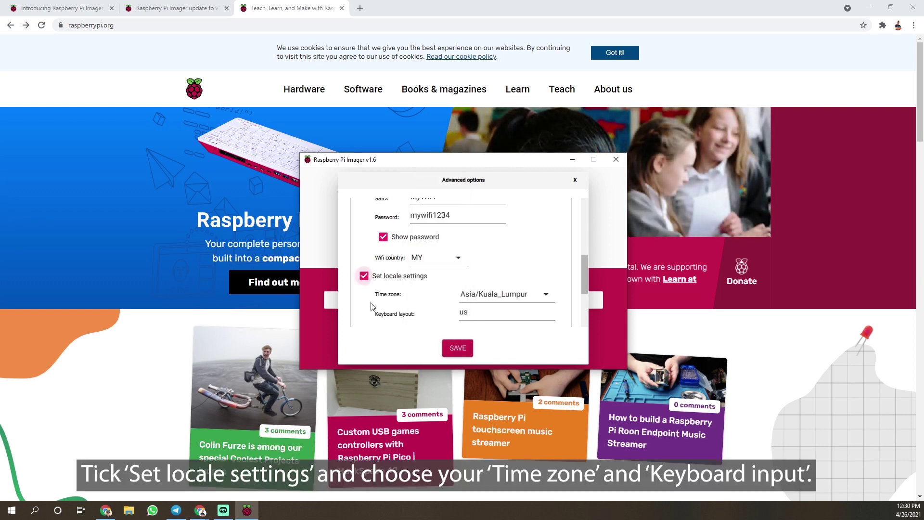
scroll(370, 302, "down", 2)
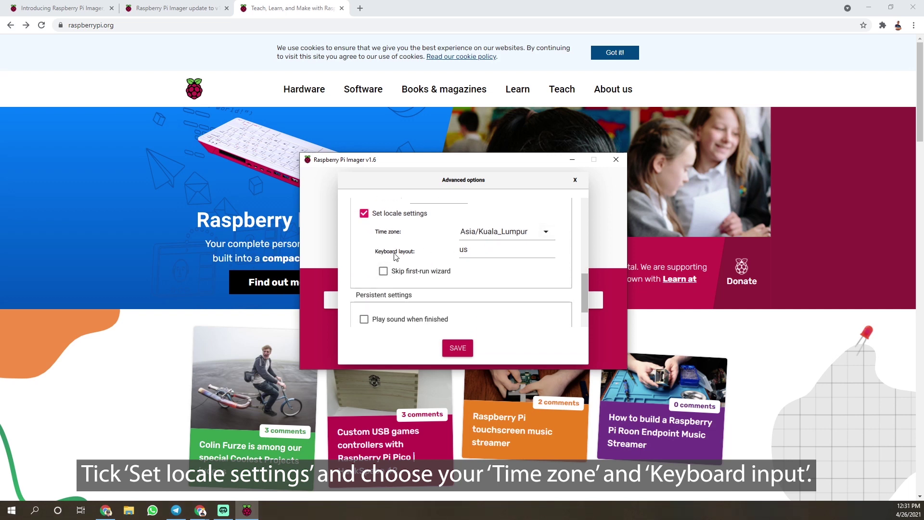
scroll(474, 260, "down", 2)
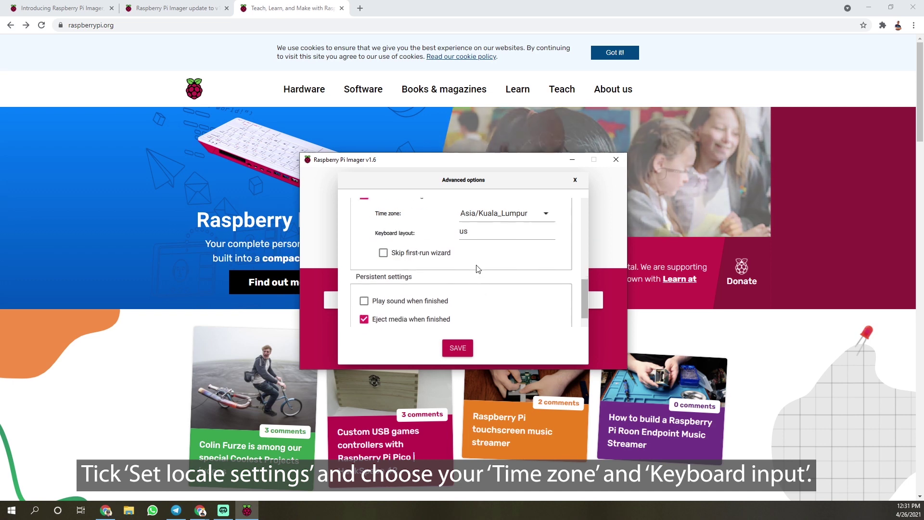
left_click(457, 347)
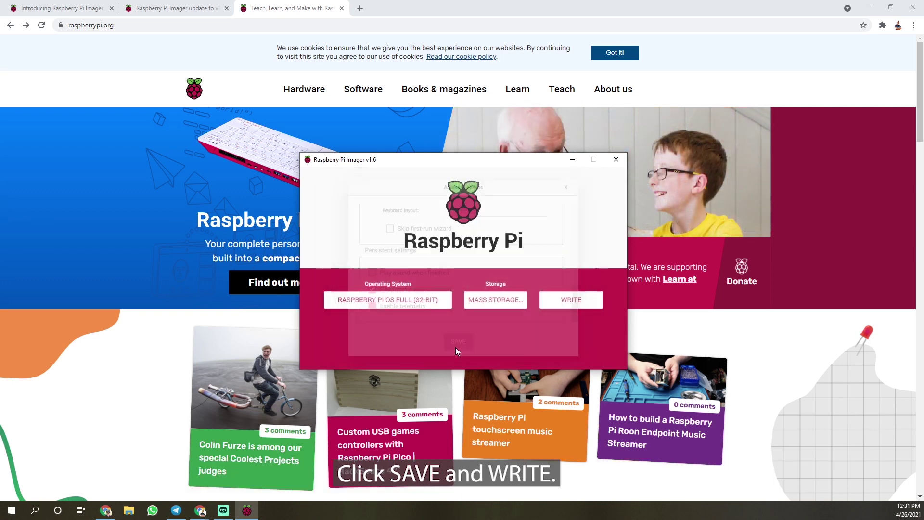
left_click(572, 301)
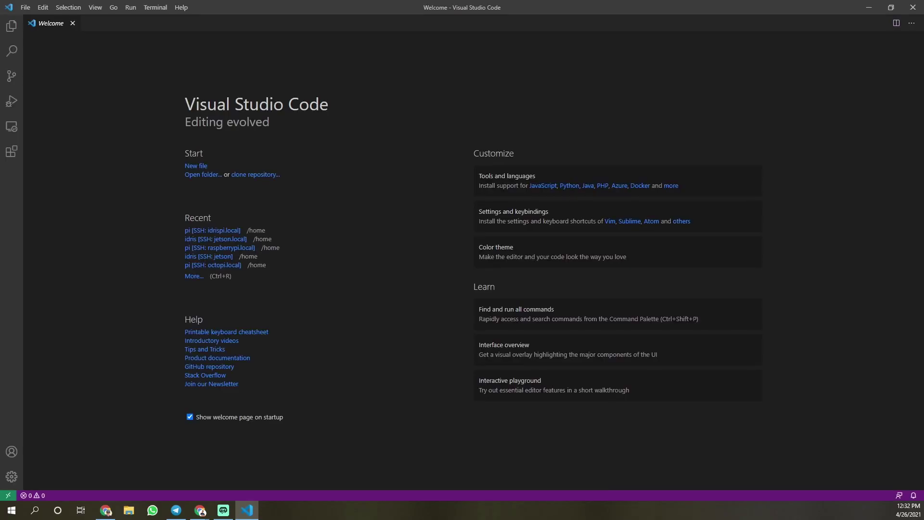
Step: Add the SSH host pi@<hostname>.local and save it to the user's SSH config file
left_click(8, 495)
left_click(392, 48)
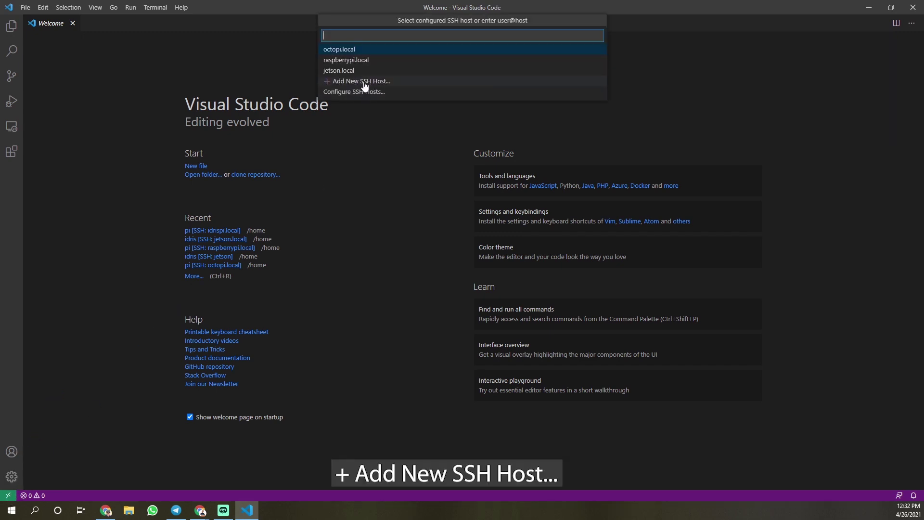
left_click(391, 82)
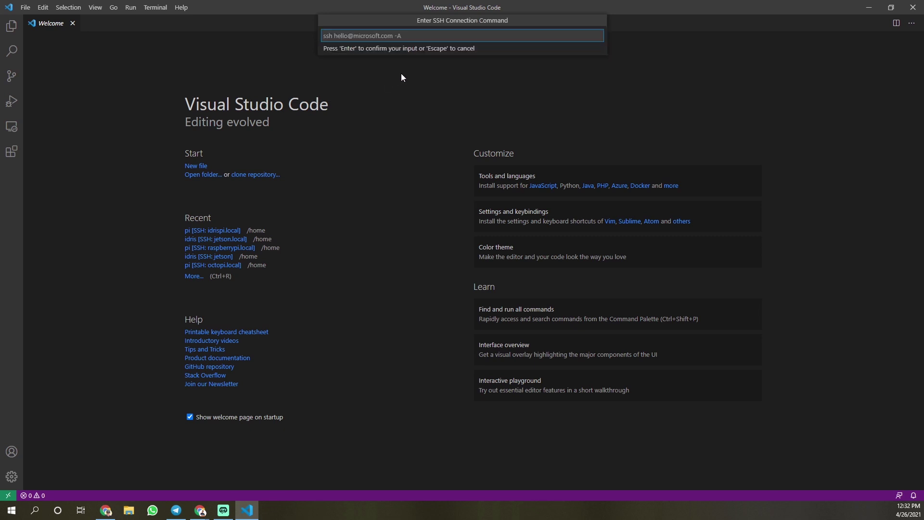
type("pi")
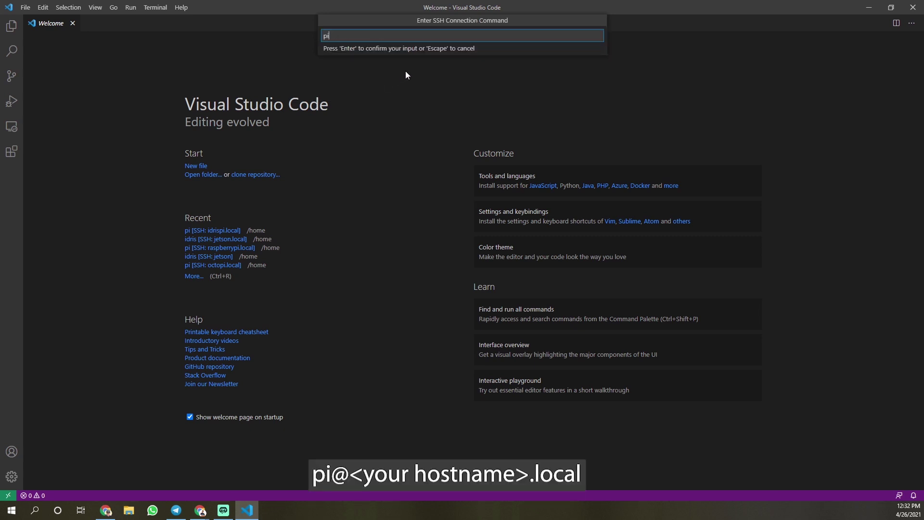
type("@idris")
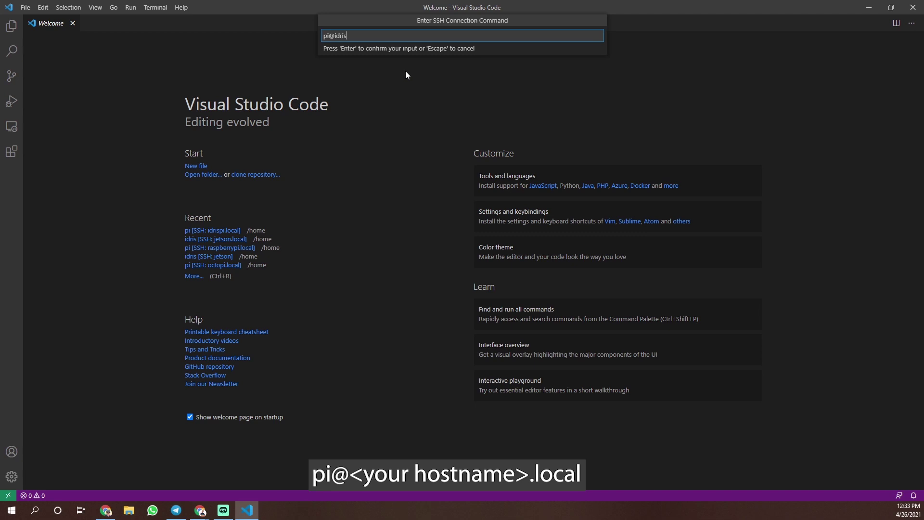
type("pi.local")
key("Return")
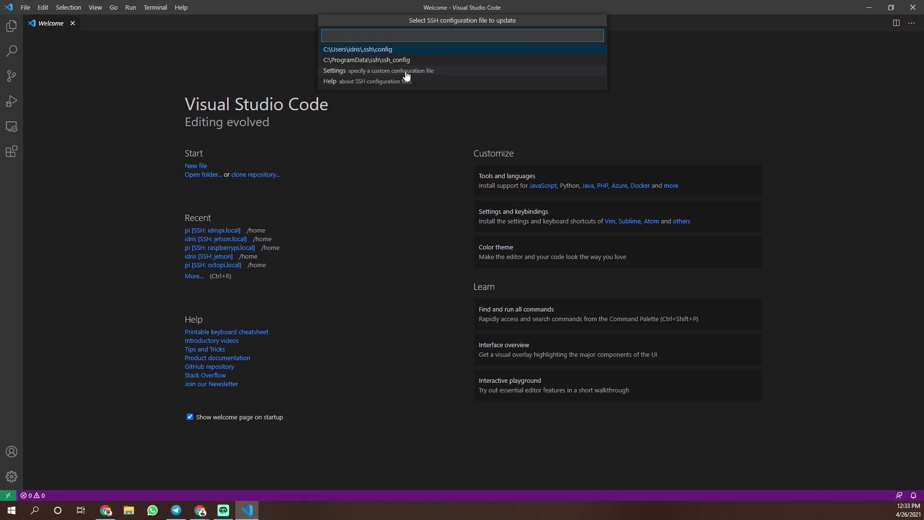
left_click(380, 50)
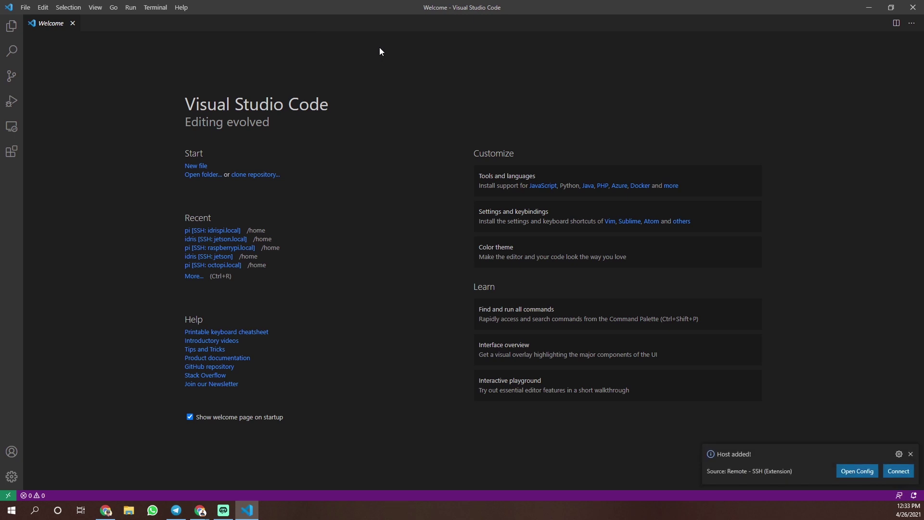
Step: Connect to the new host, accept its fingerprint and log in with the pi user's password
left_click(898, 470)
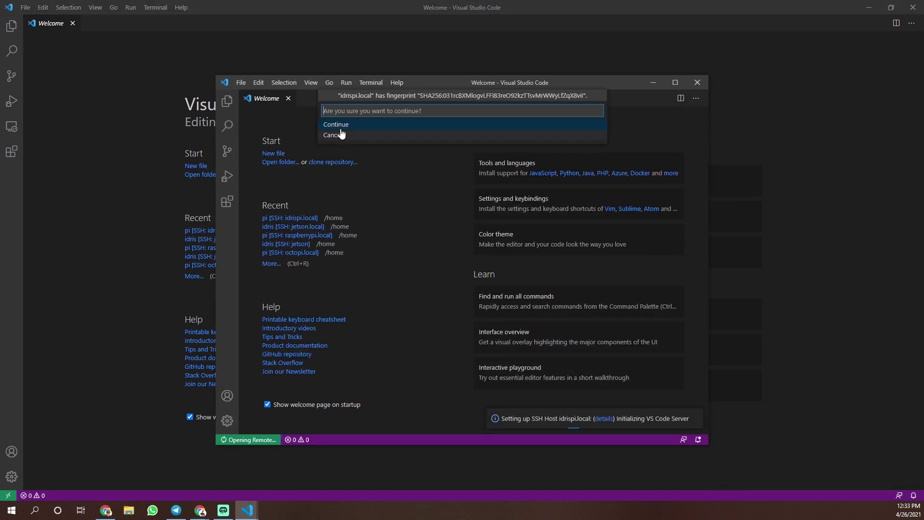
left_click(341, 125)
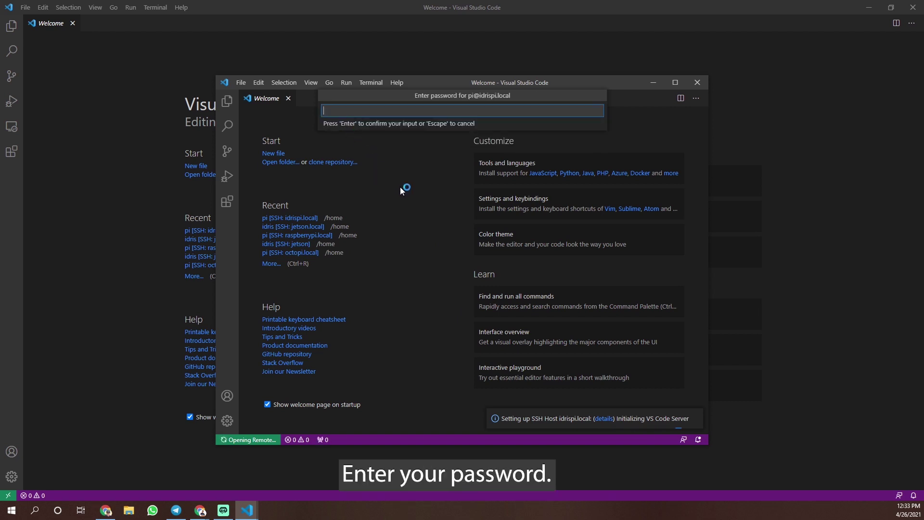
type("*********")
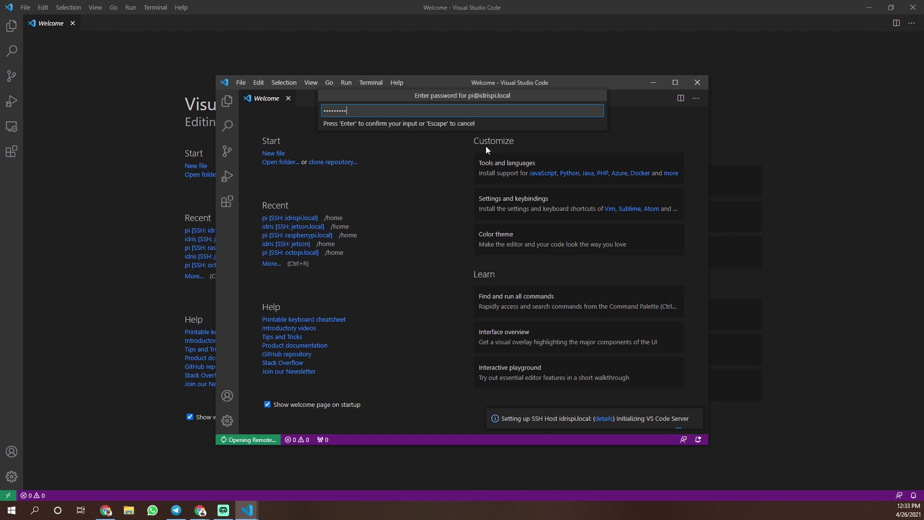
key("Return")
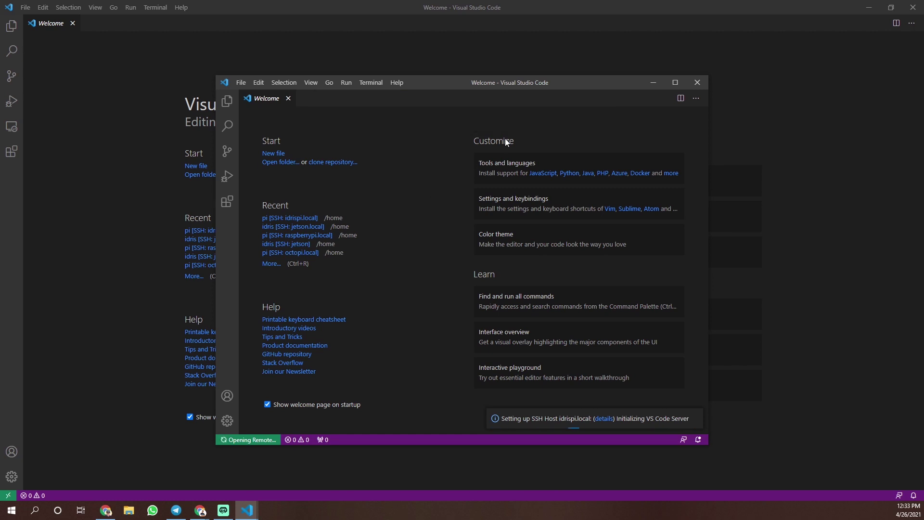
left_click(872, 8)
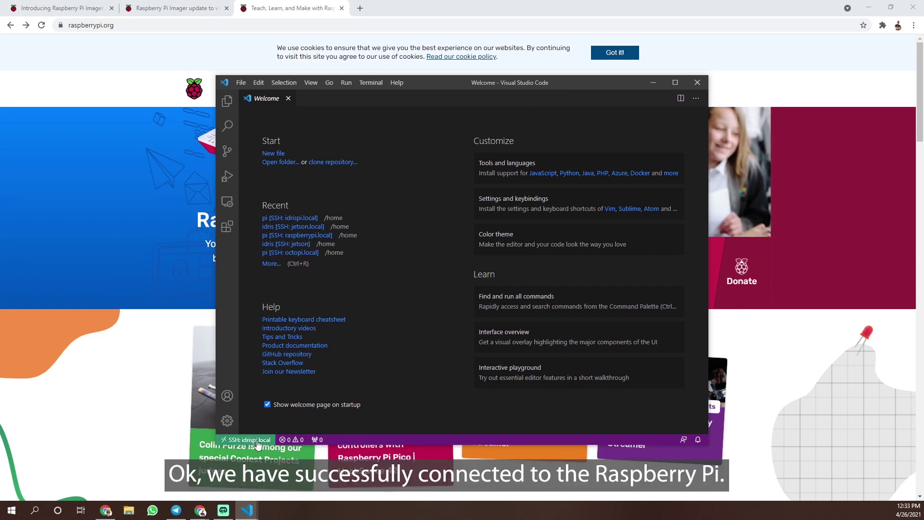
Step: Run 'sudo apt update' in a new integrated terminal on the Pi to refresh the raspbian buster package lists
left_click(311, 82)
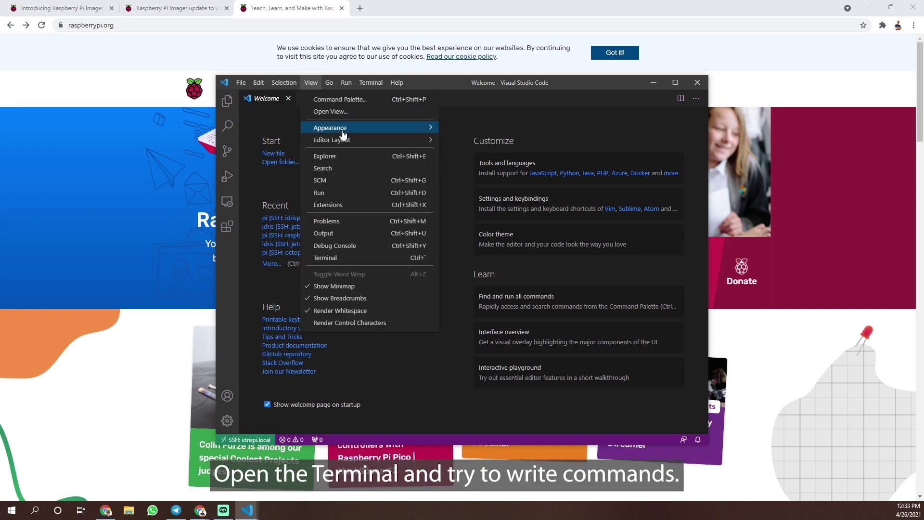
left_click(334, 258)
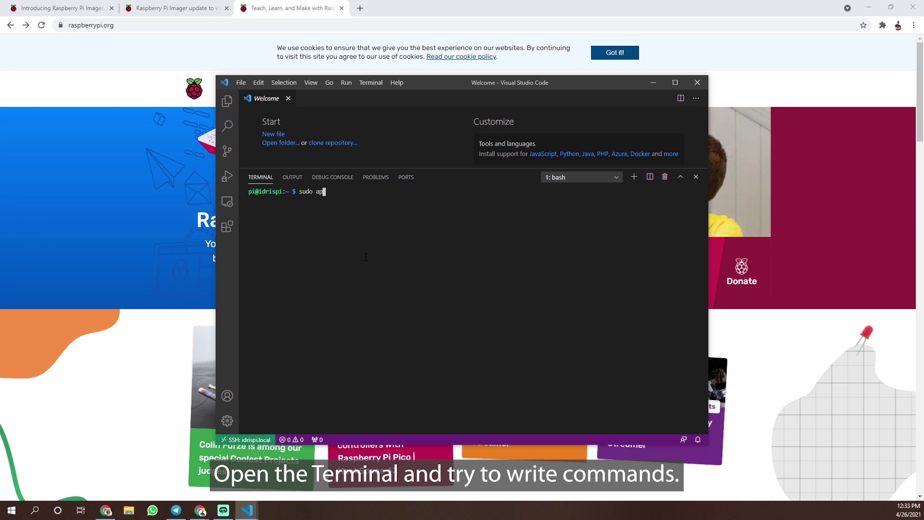
type("sudo apt update")
key("Return")
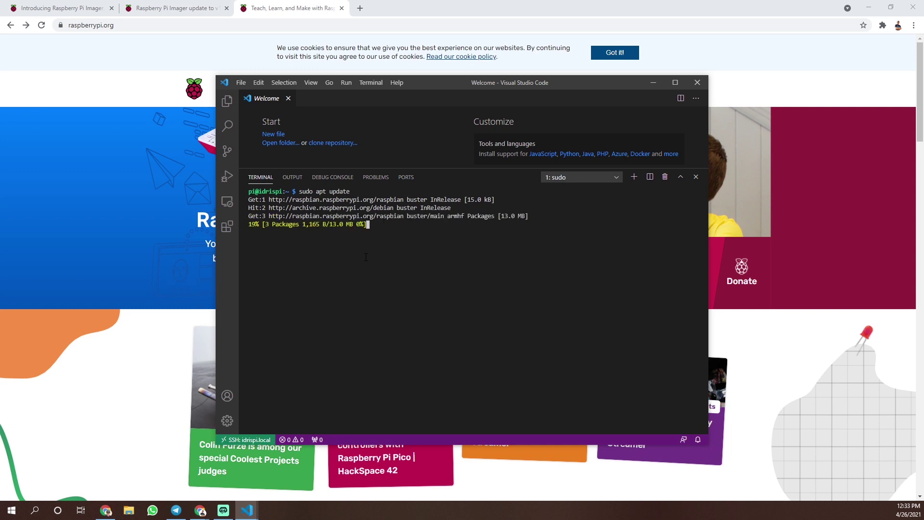